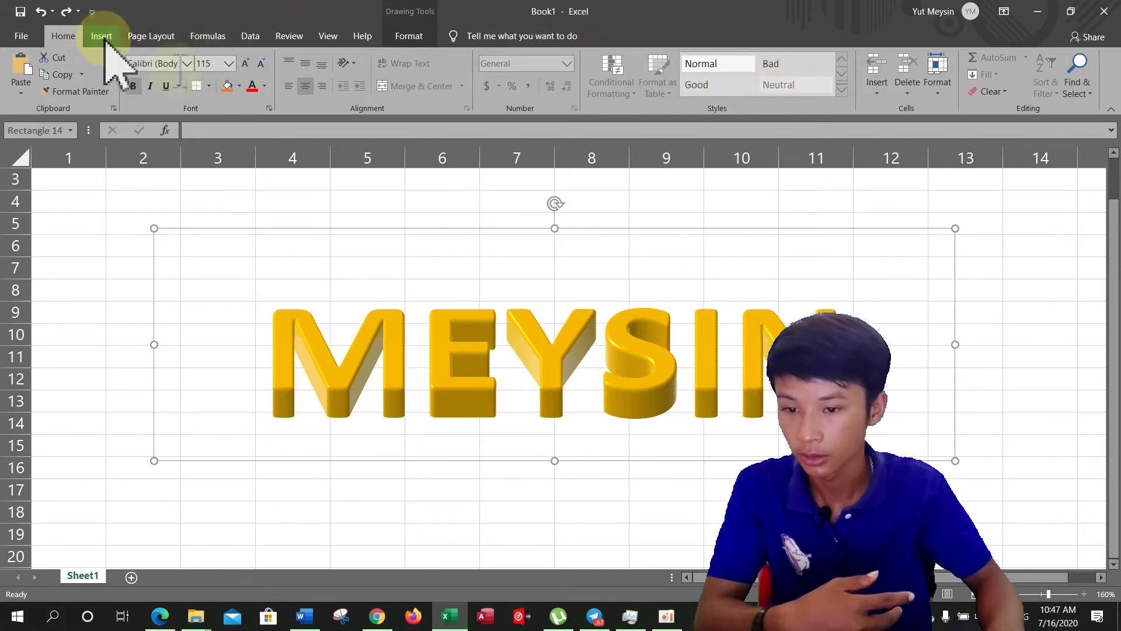
Step: Nudge the MEYSIN WordArt up-left and open Format Shape through 3-D Rotation Options
drag(619, 231, 594, 204)
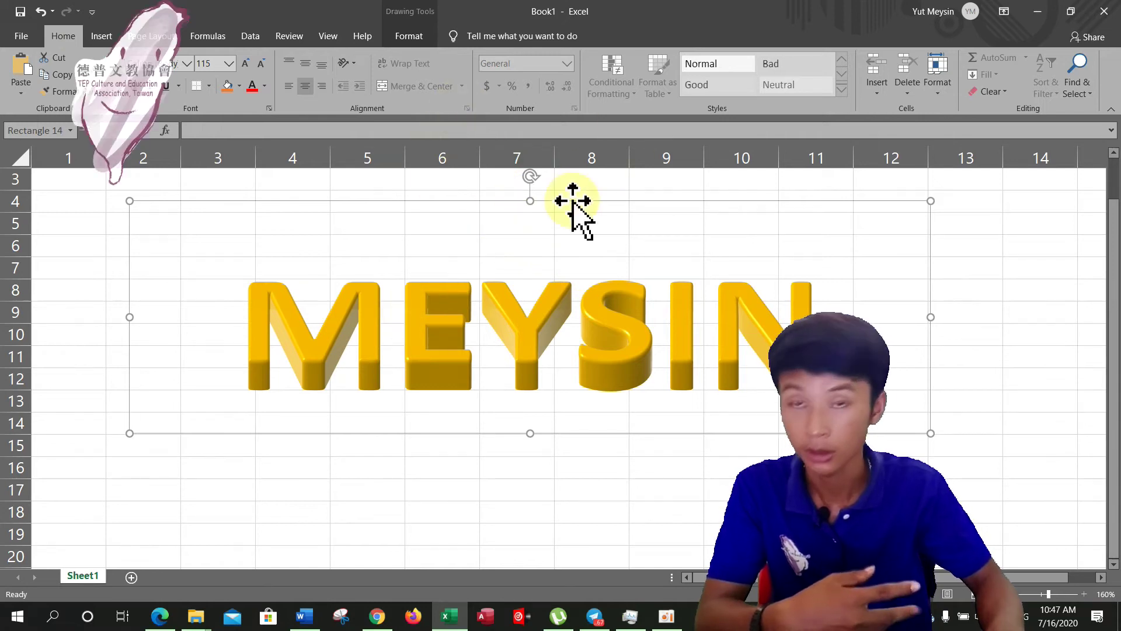
click(409, 36)
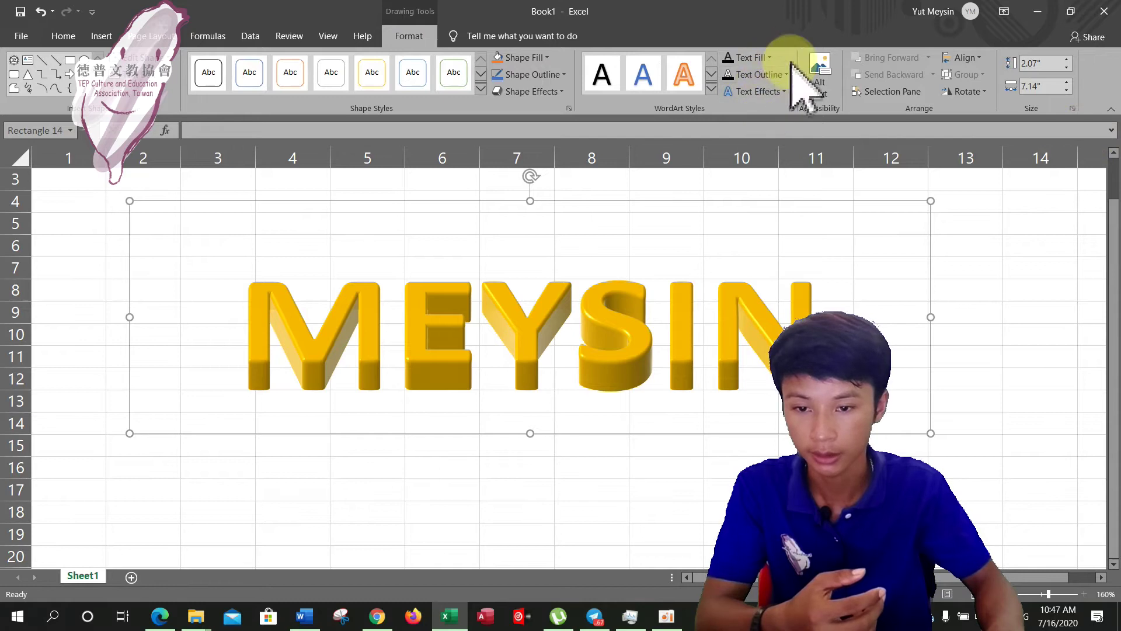
click(783, 91)
mouse_move(774, 278)
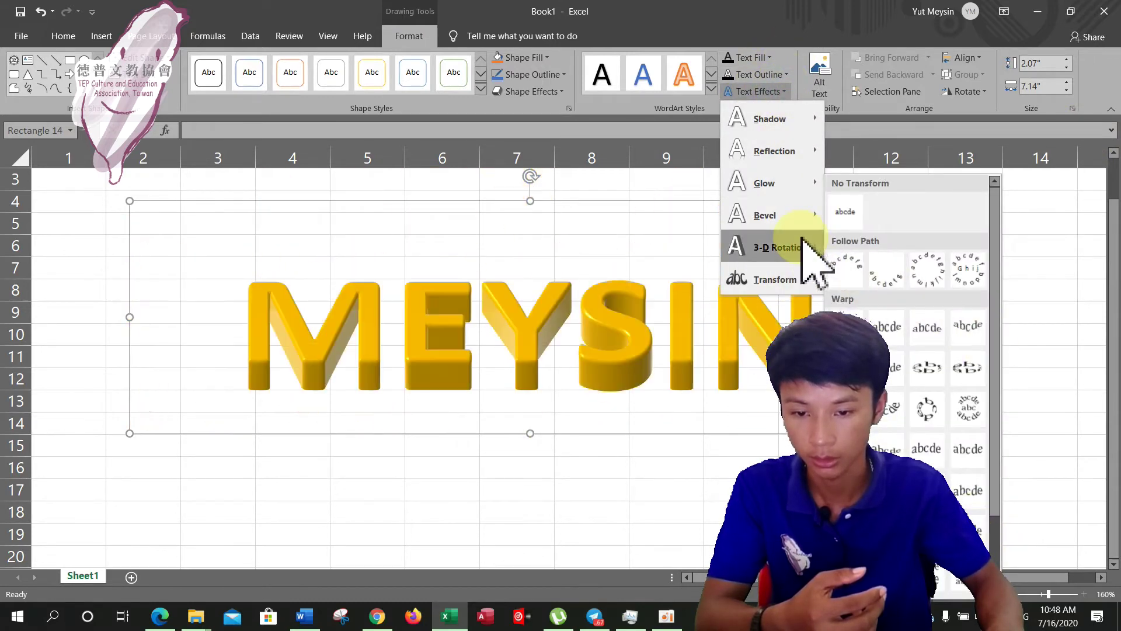
mouse_move(776, 247)
click(876, 561)
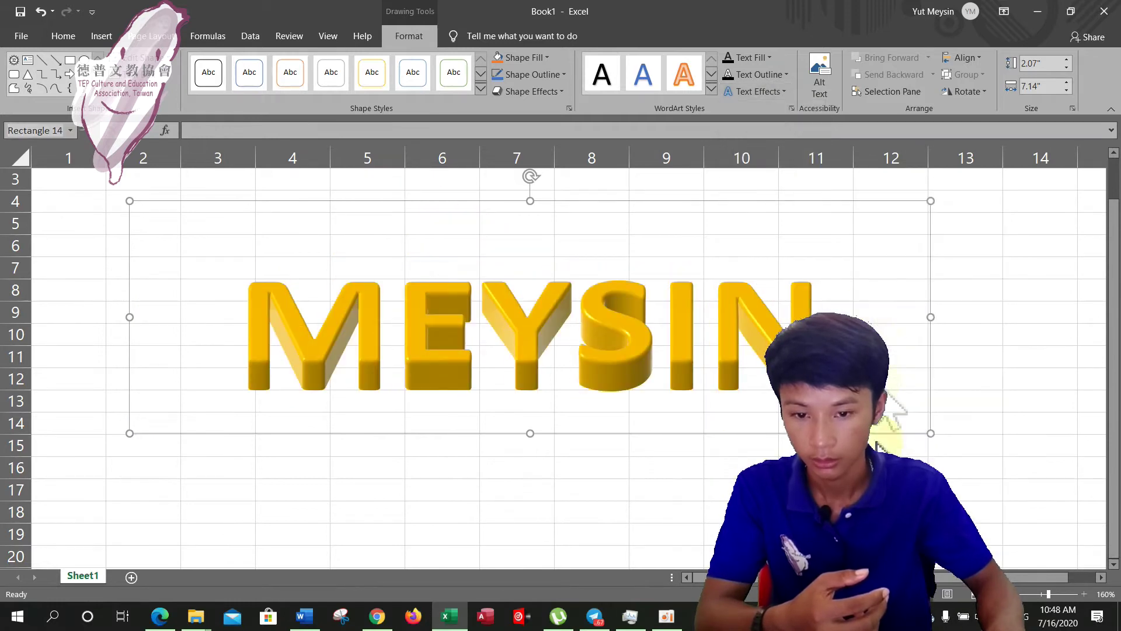
Step: Switch the text fill to Picture or texture fill and insert a picture from a file
click(937, 213)
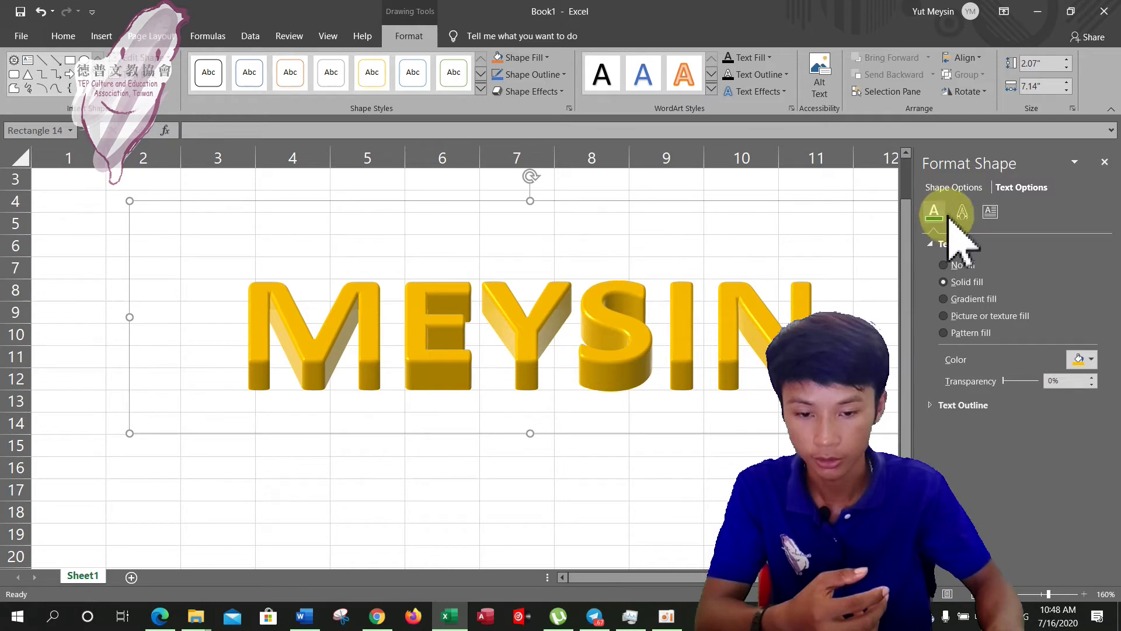
click(967, 316)
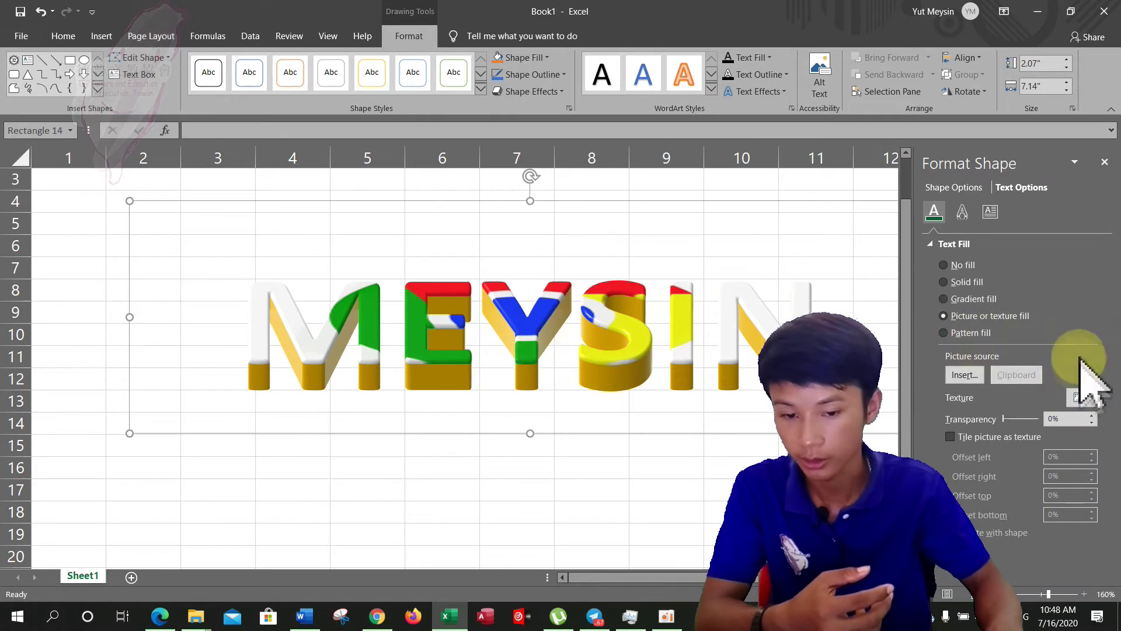
click(965, 375)
click(432, 275)
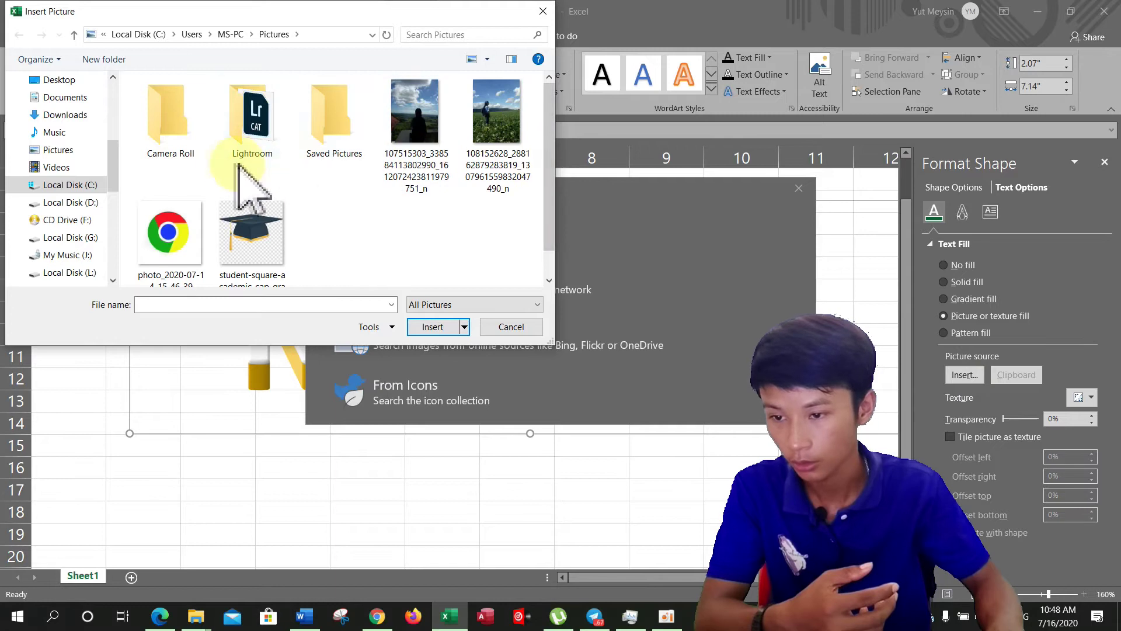
Step: Browse to the Desktop folder and pick the lion wallpaper as the letter fill
scroll(413, 220, down, 1)
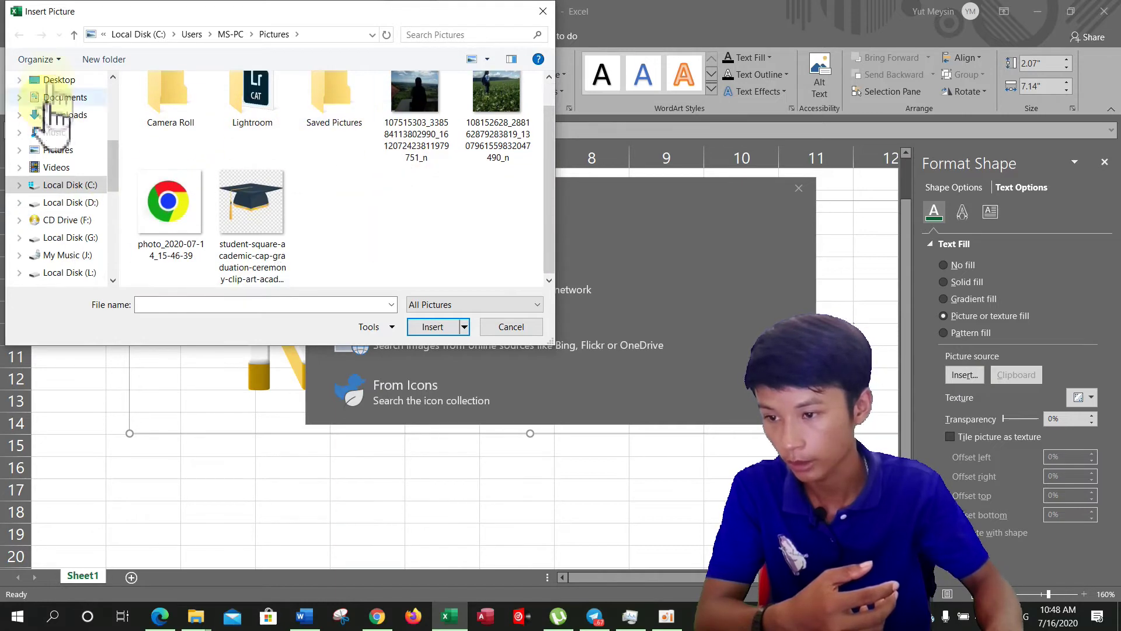
click(55, 151)
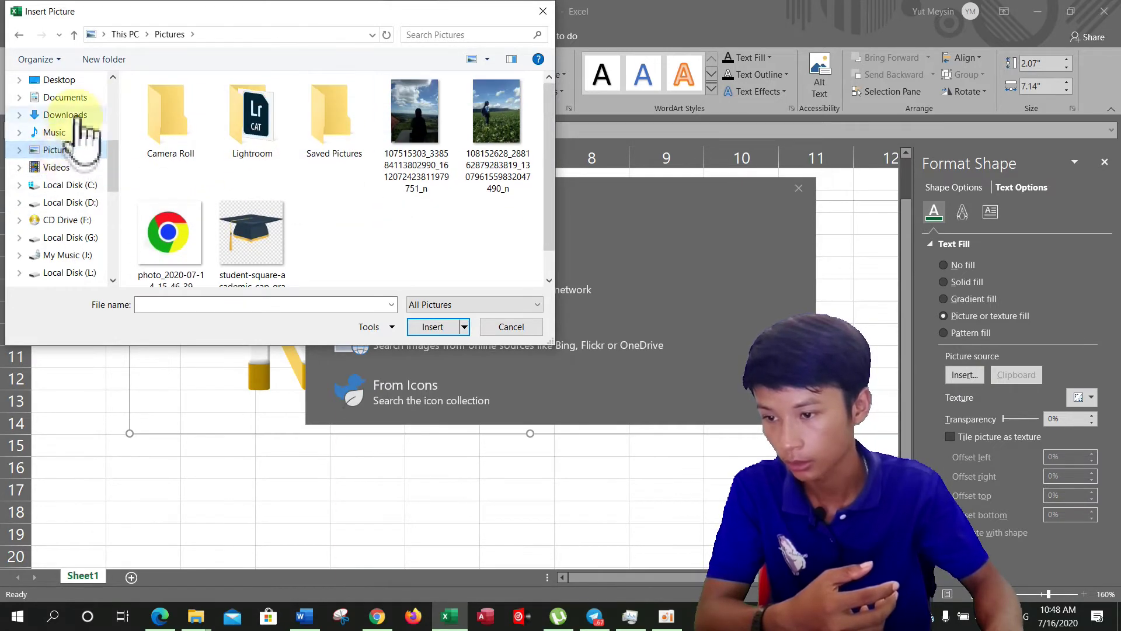
scroll(71, 163, up, 2)
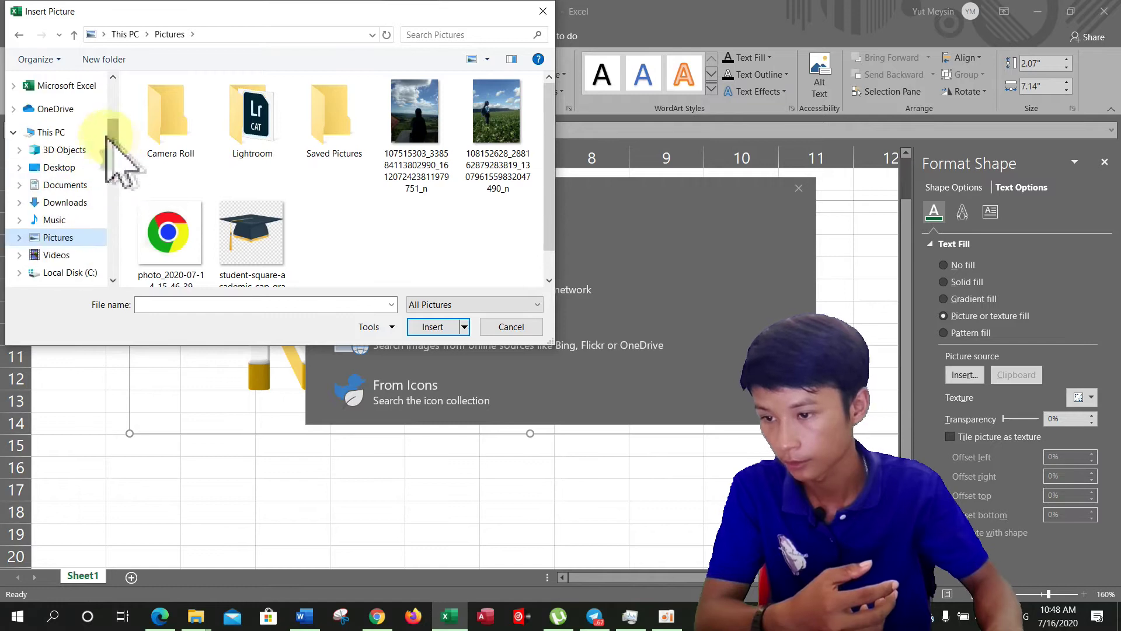
click(56, 168)
scroll(500, 198, down, 5)
scroll(448, 222, down, 2)
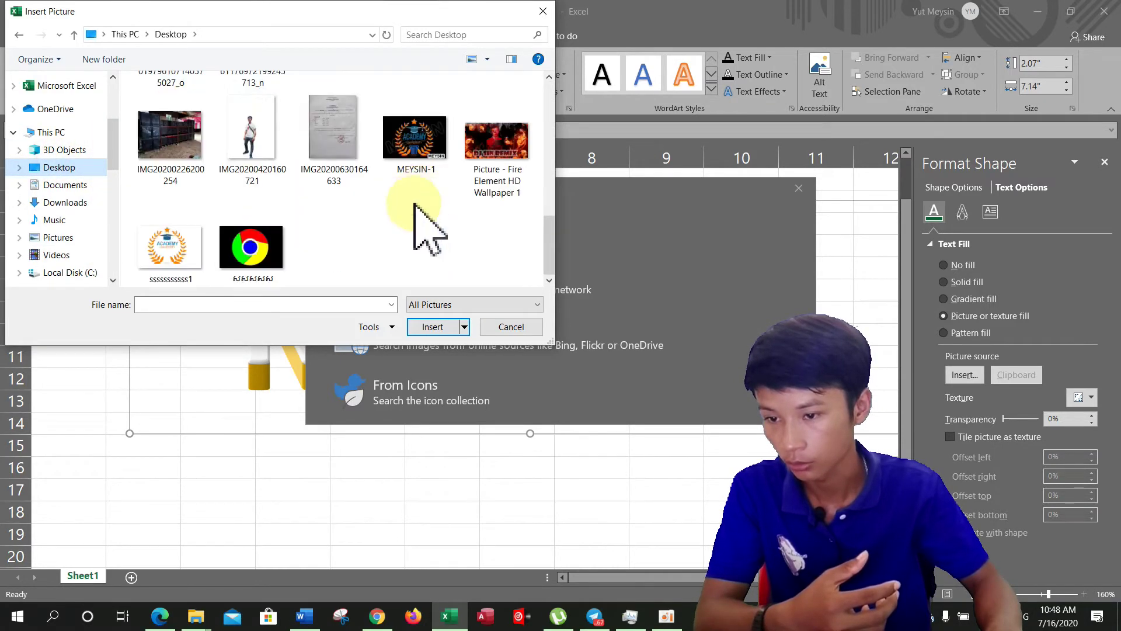
scroll(421, 222, up, 5)
scroll(429, 228, down, 2)
scroll(430, 228, down, 2)
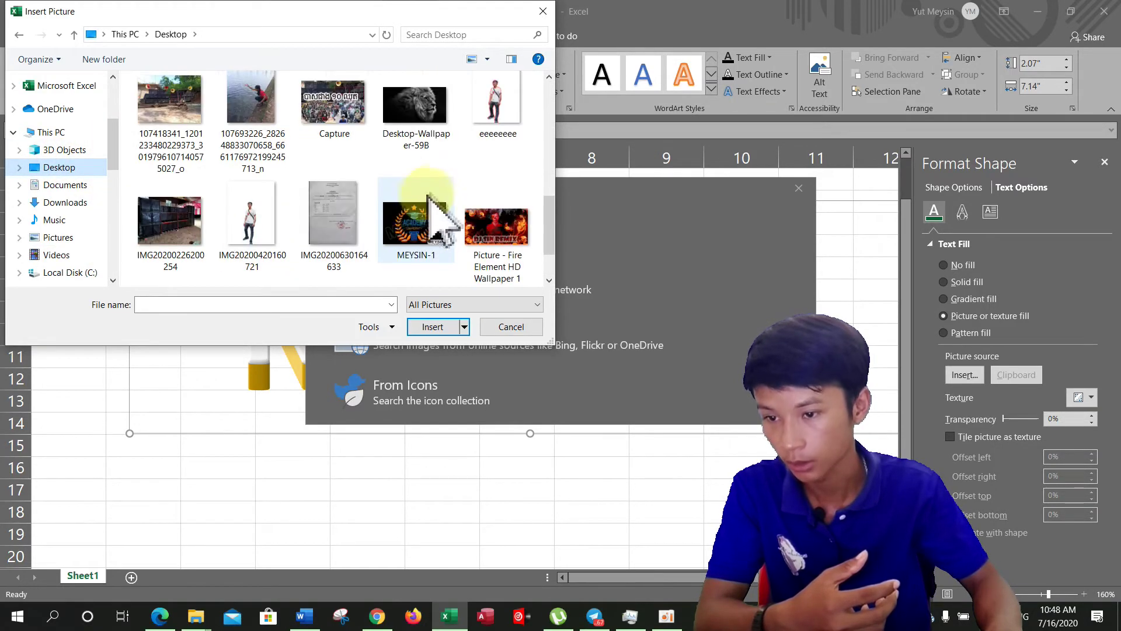
double_click(419, 117)
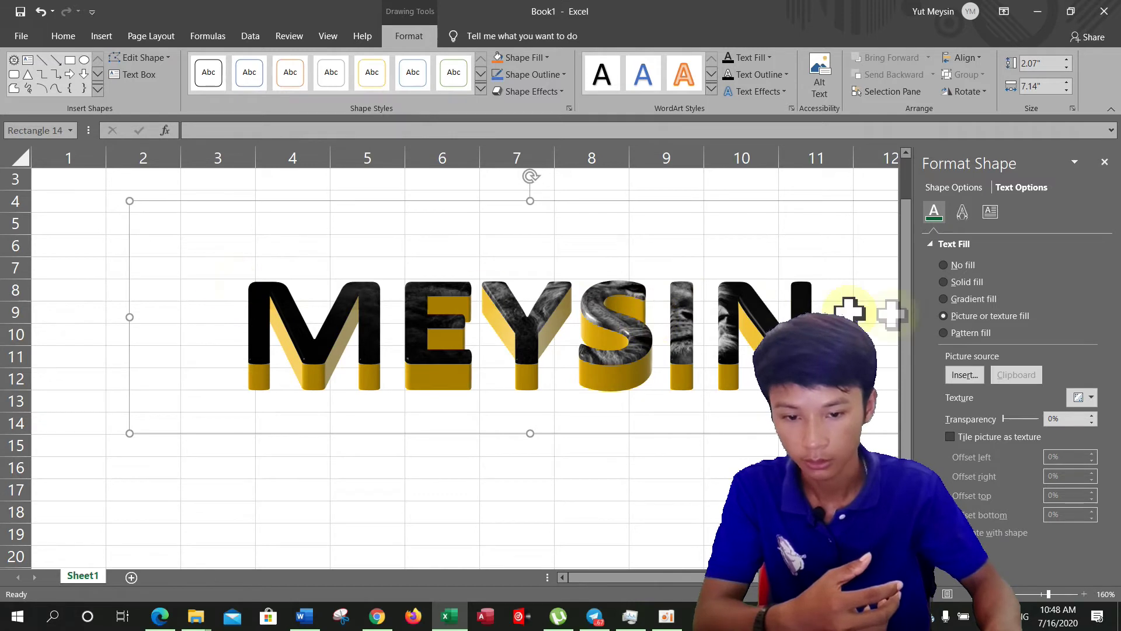
Step: Try wavy, brick, checker, weave and dotted pattern fills, then return to picture or texture fill
click(953, 332)
click(1081, 470)
click(1032, 469)
click(1008, 451)
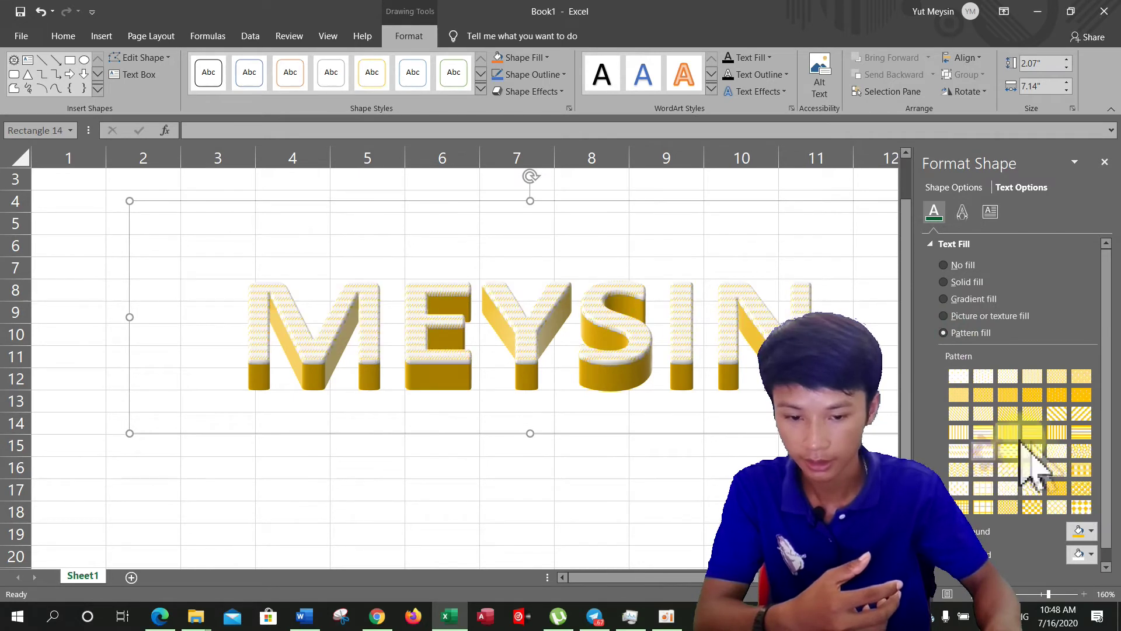
click(1032, 469)
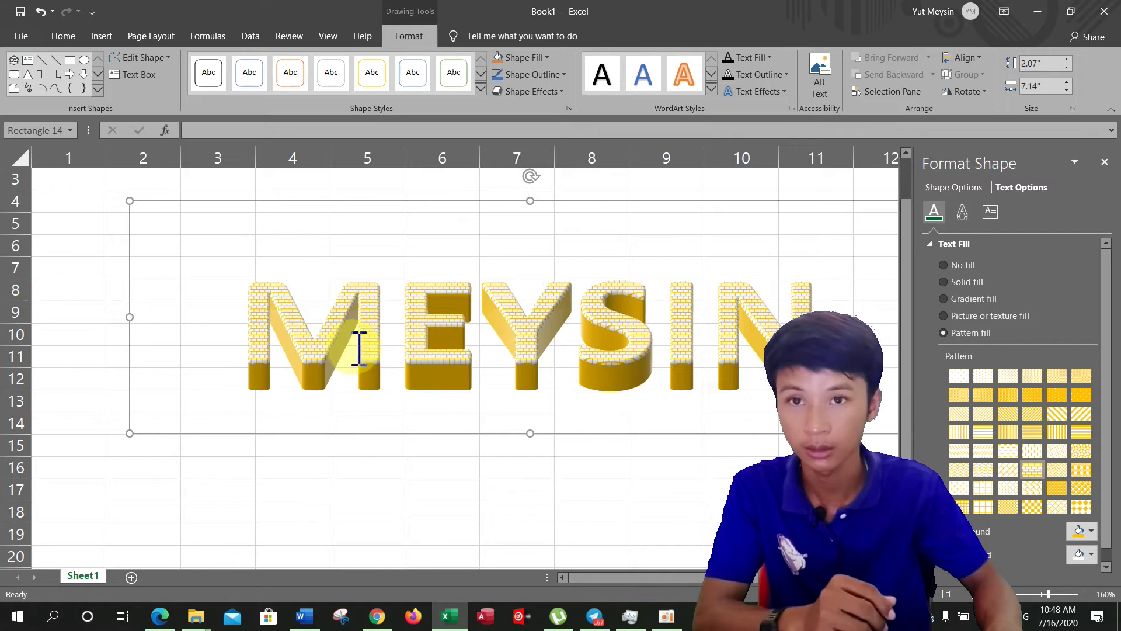
click(1040, 502)
click(1032, 489)
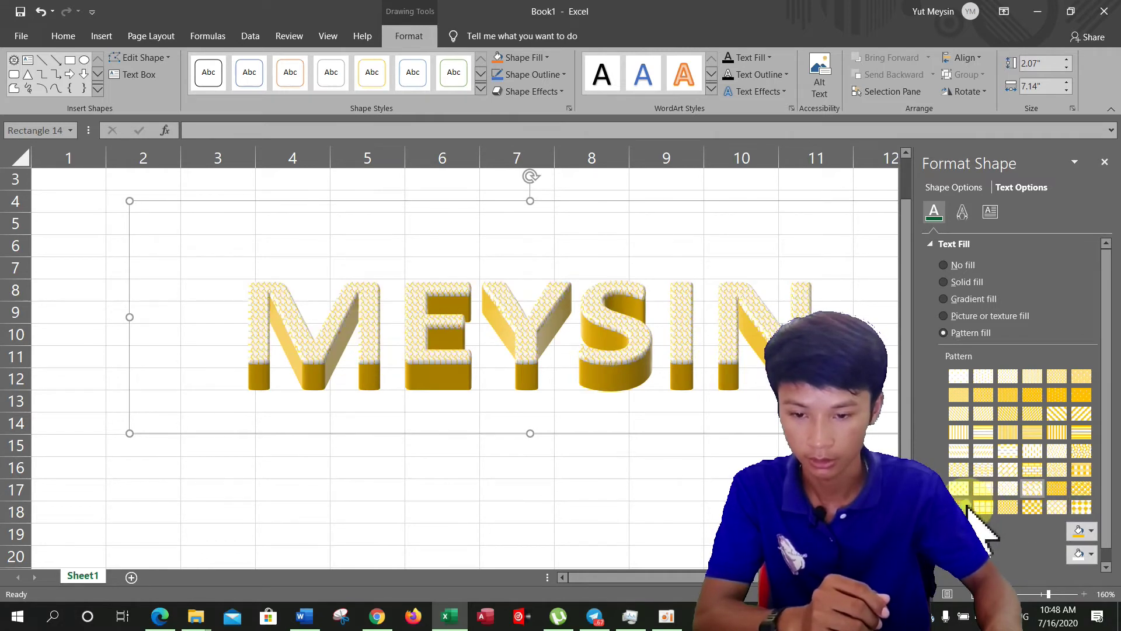
click(1008, 395)
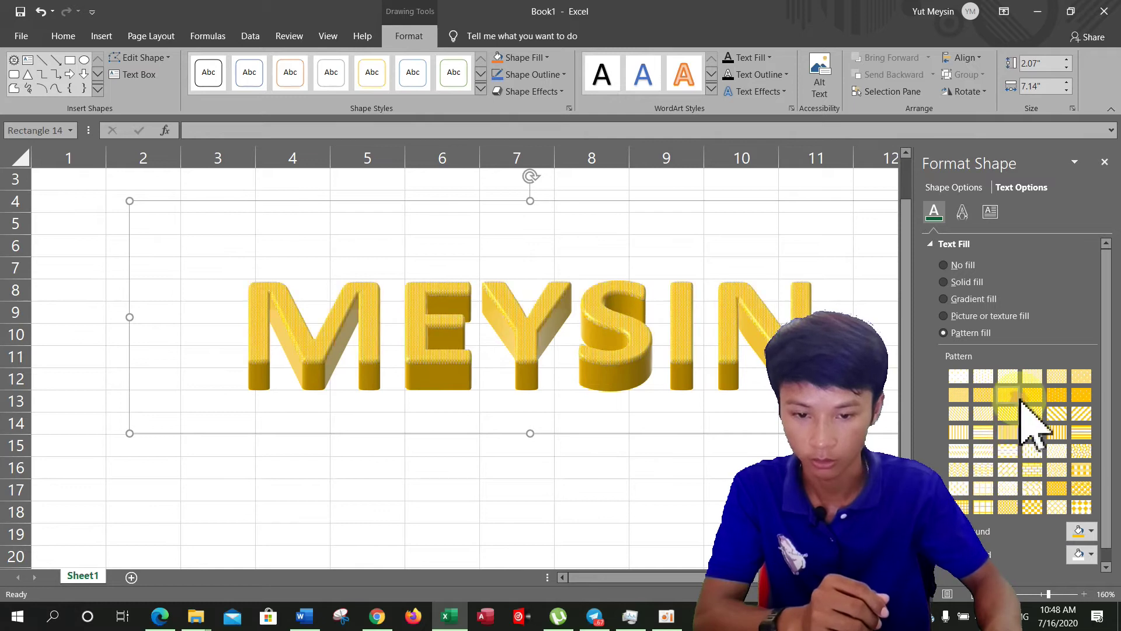
click(964, 316)
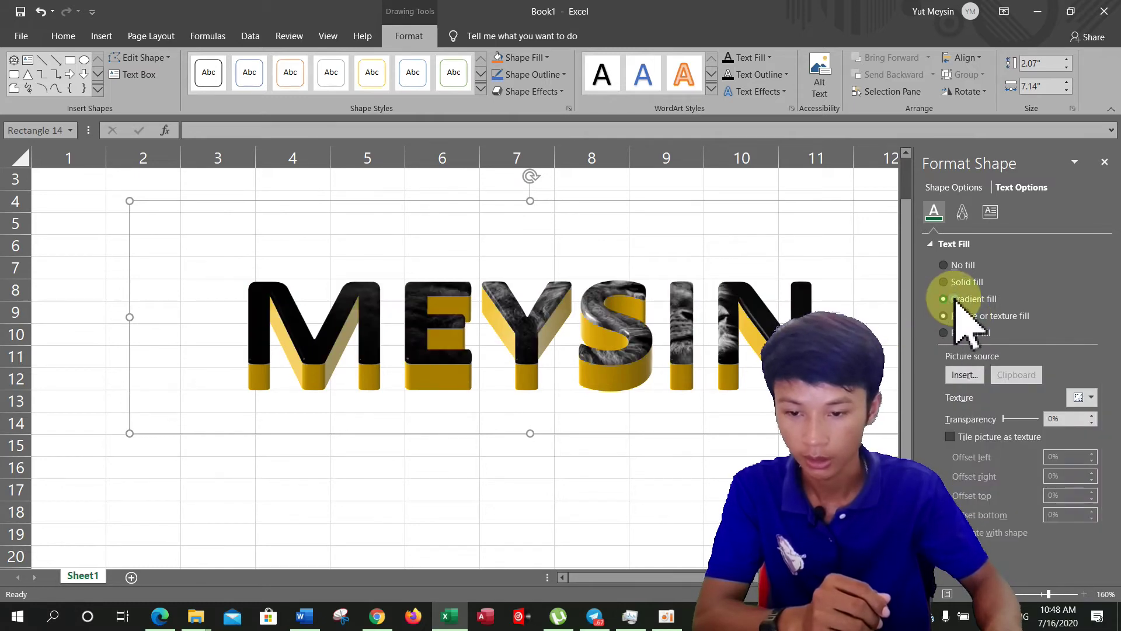
Step: Apply a gradient text fill, moving the middle stop to 40% and the red stop to 18%
click(955, 299)
click(1001, 461)
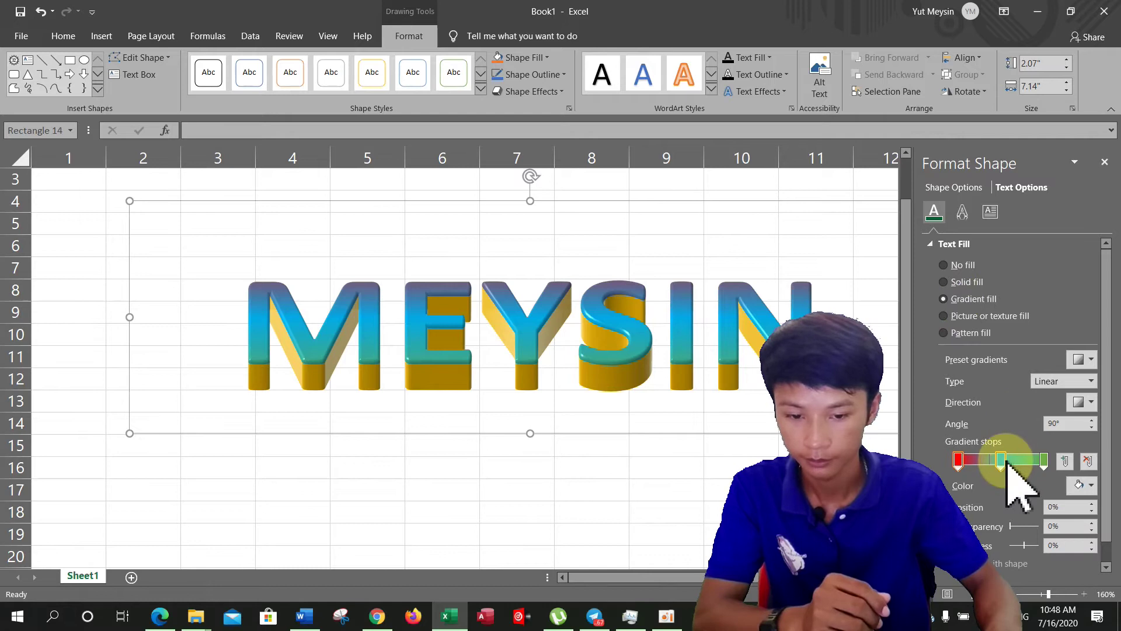
mouse_move(1001, 462)
mouse_down()
mouse_move(982, 462)
mouse_move(1033, 462)
mouse_move(1016, 461)
mouse_up()
click(959, 461)
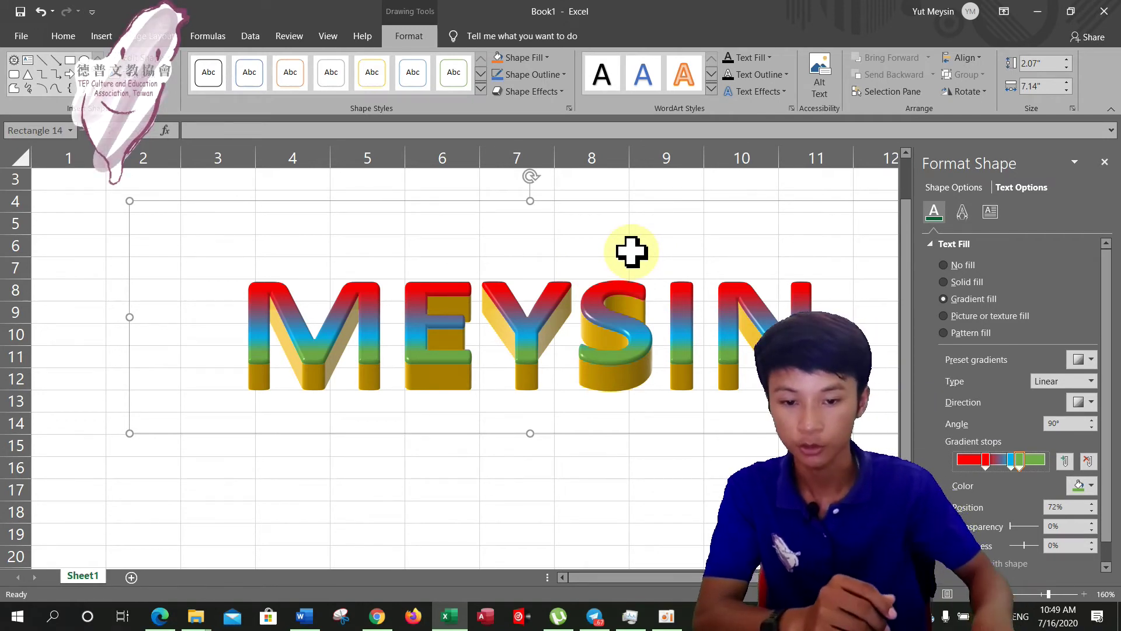
Step: Apply a perspective shadow preset and stretch the text box to 2.92 inches tall
click(963, 212)
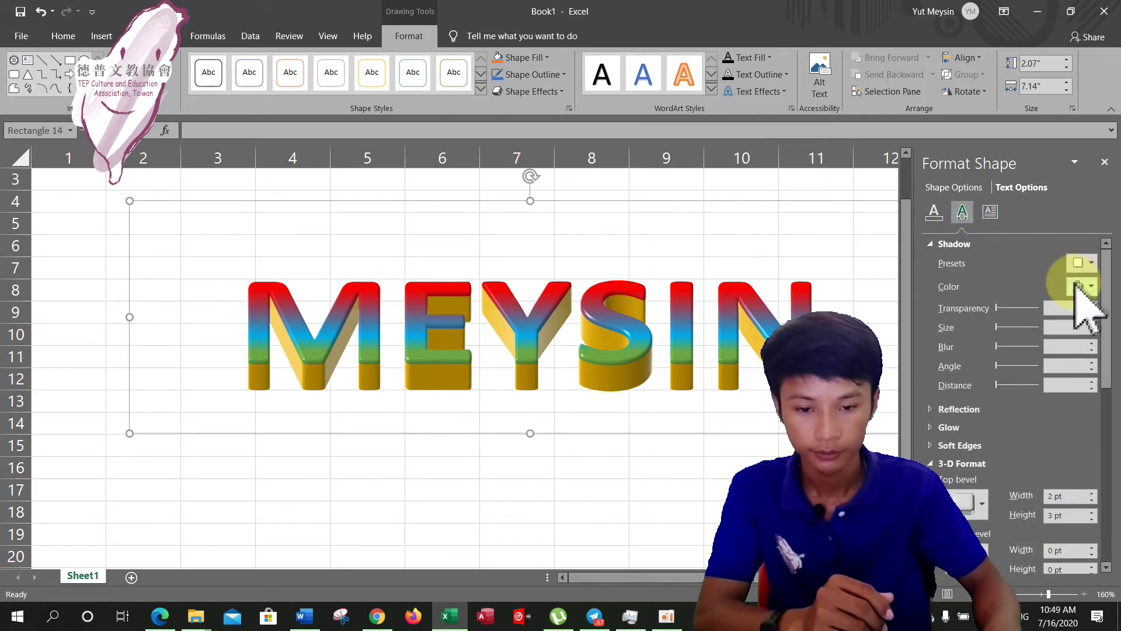
click(1086, 263)
scroll(1070, 463, down, 3)
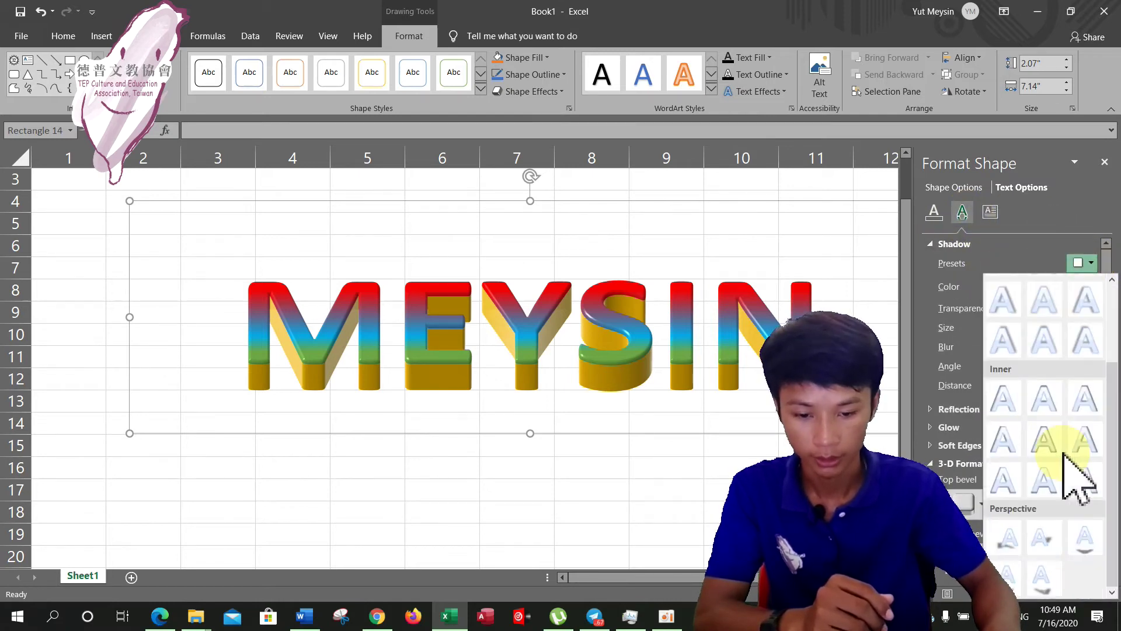
click(1044, 579)
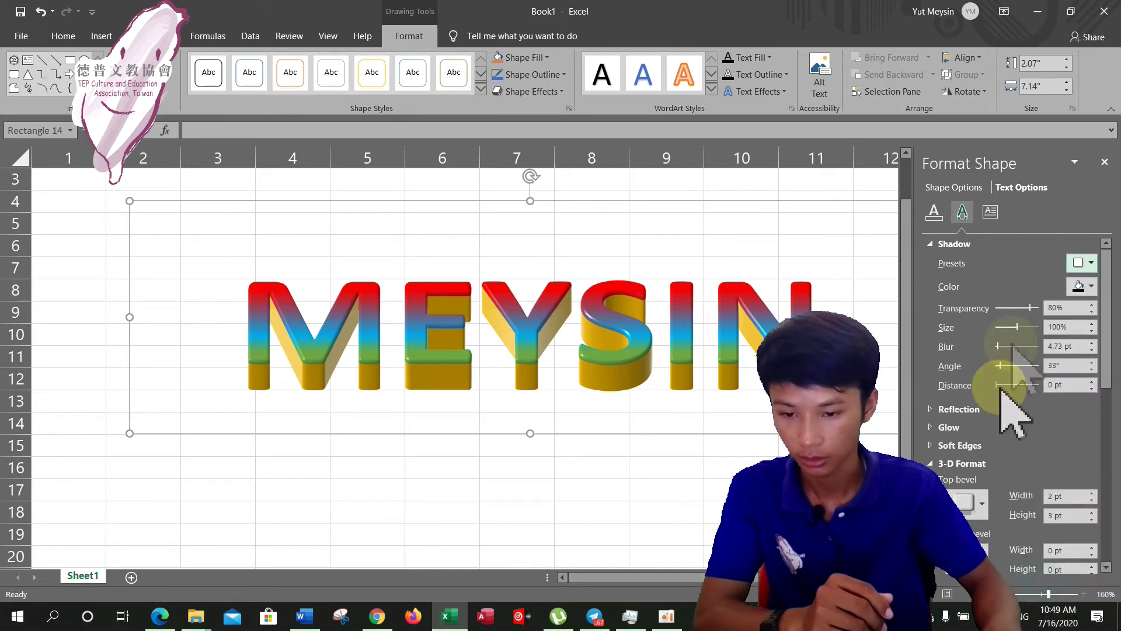
drag(529, 435, 529, 529)
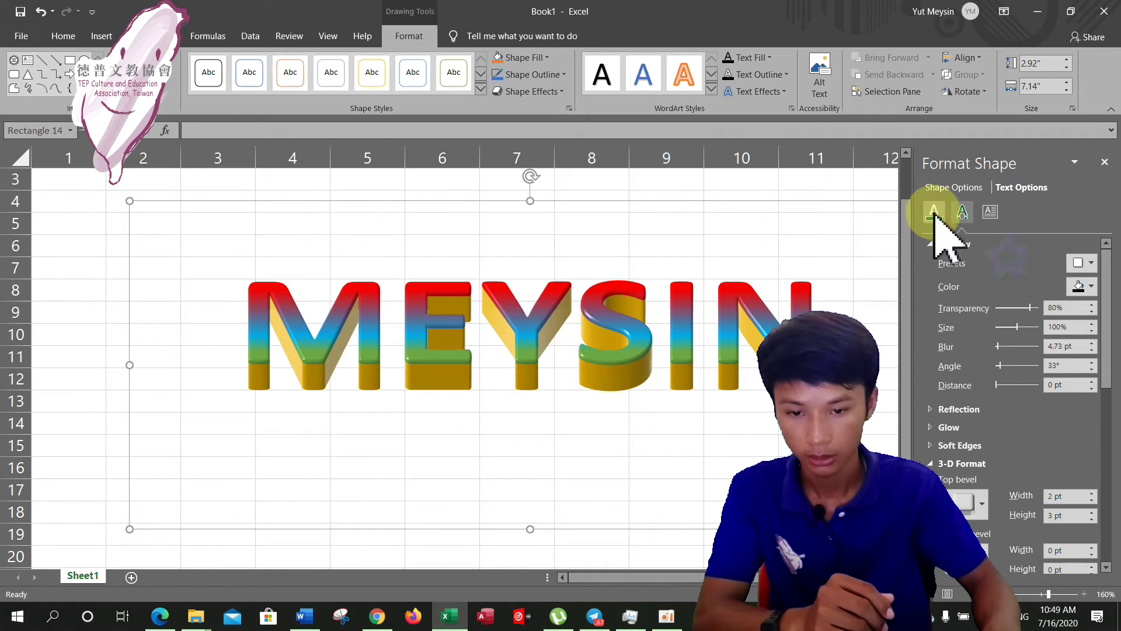
Step: Try other perspective shadow presets, settling on one cast at 250° and 15.8 pt
click(934, 211)
click(962, 212)
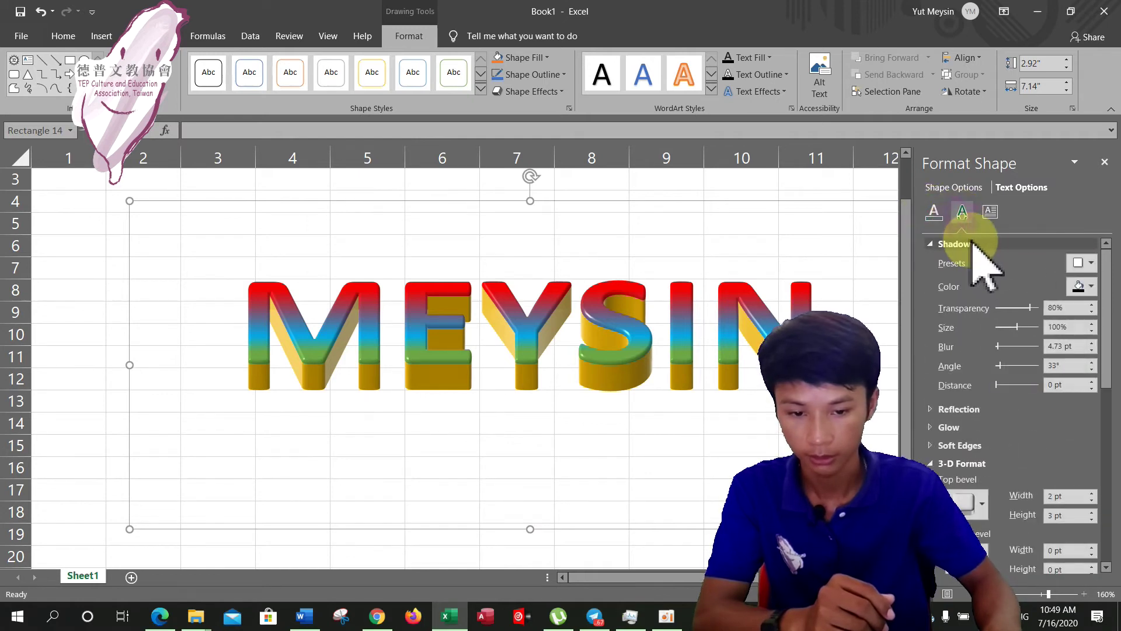
click(1082, 263)
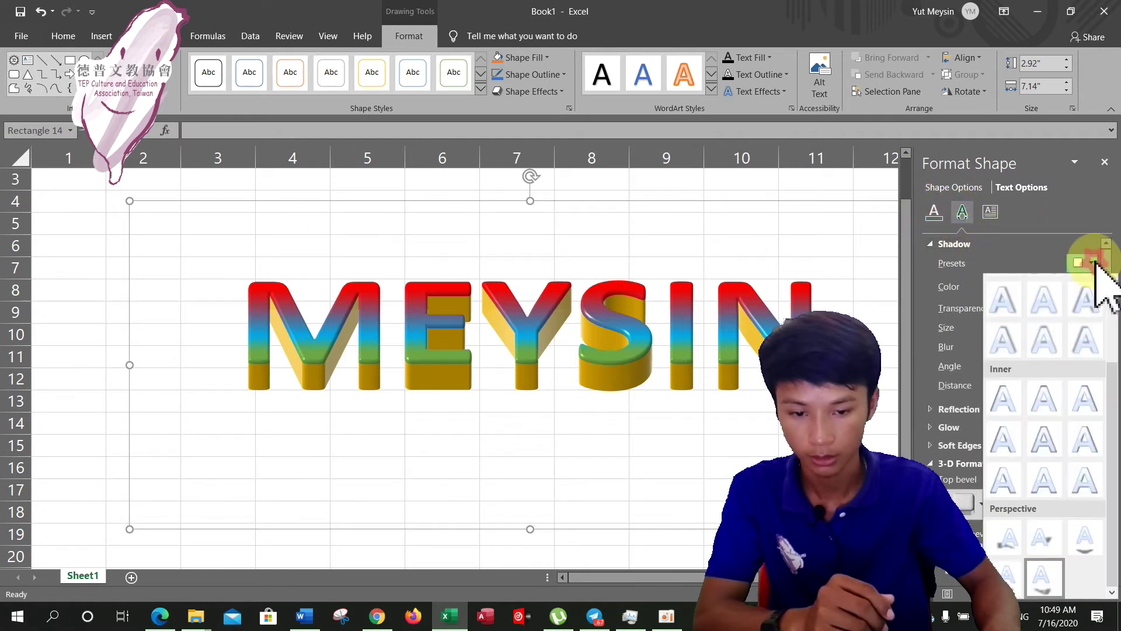
click(1006, 572)
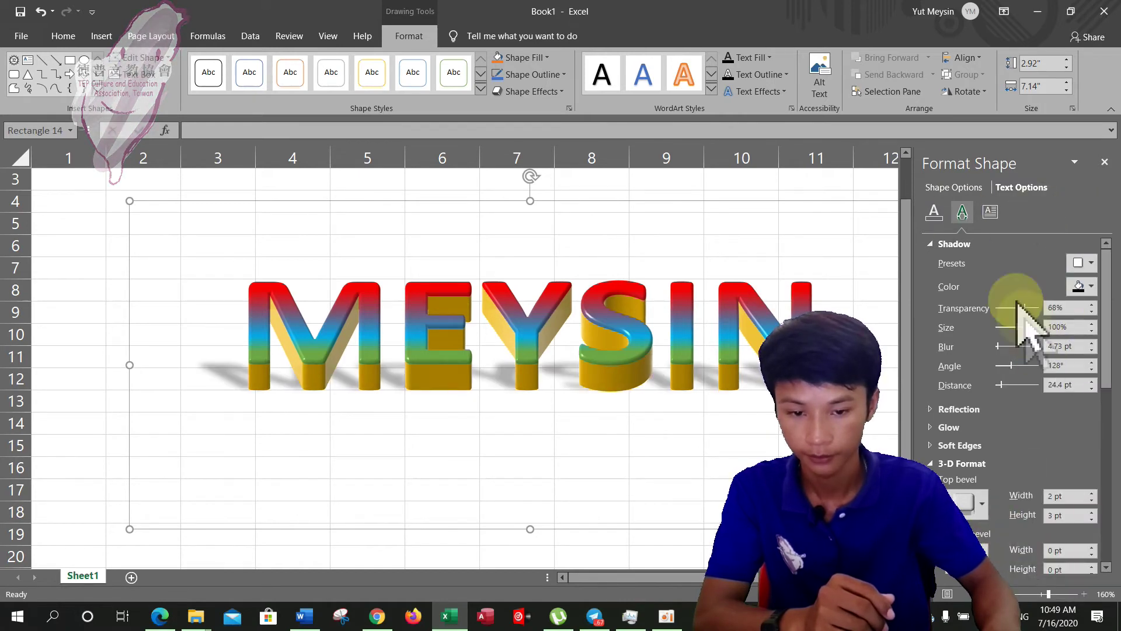
click(1083, 263)
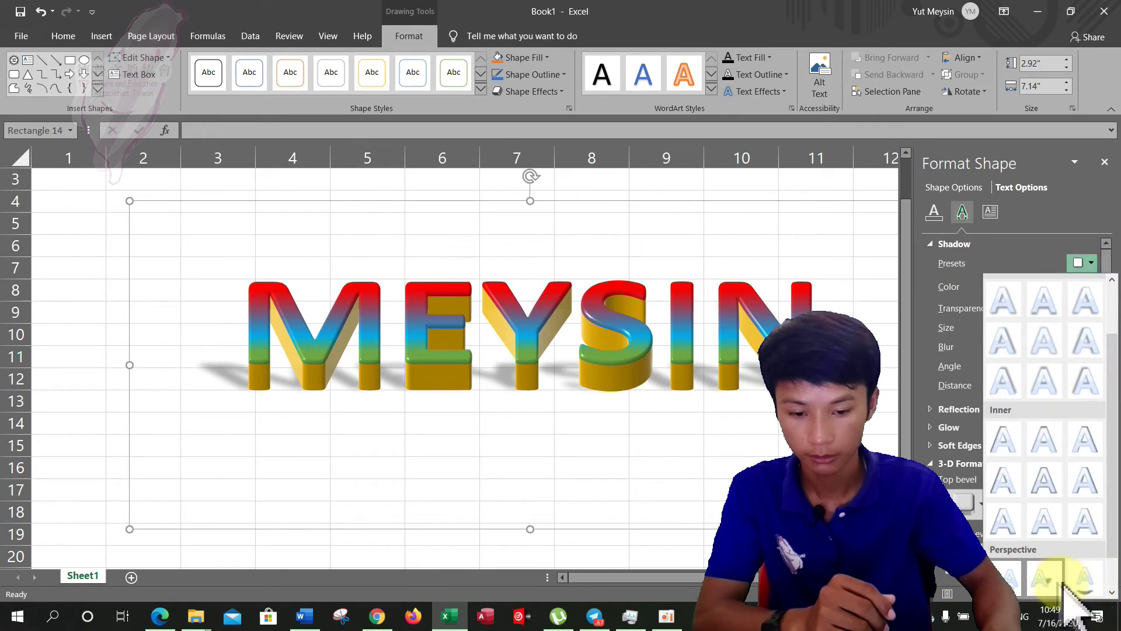
click(1057, 582)
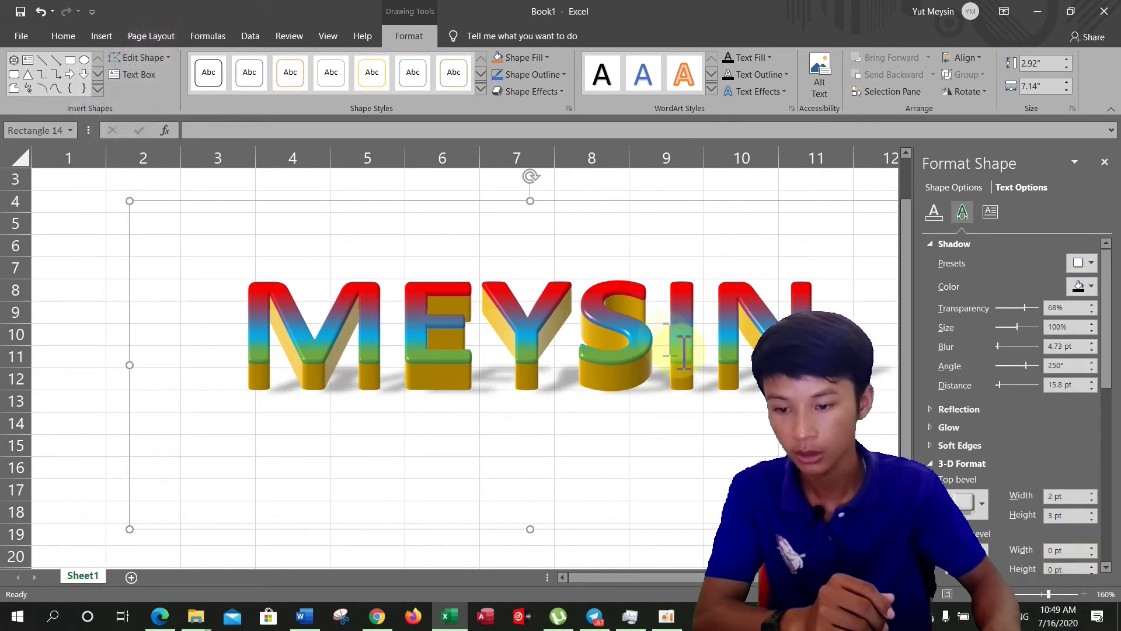
click(993, 212)
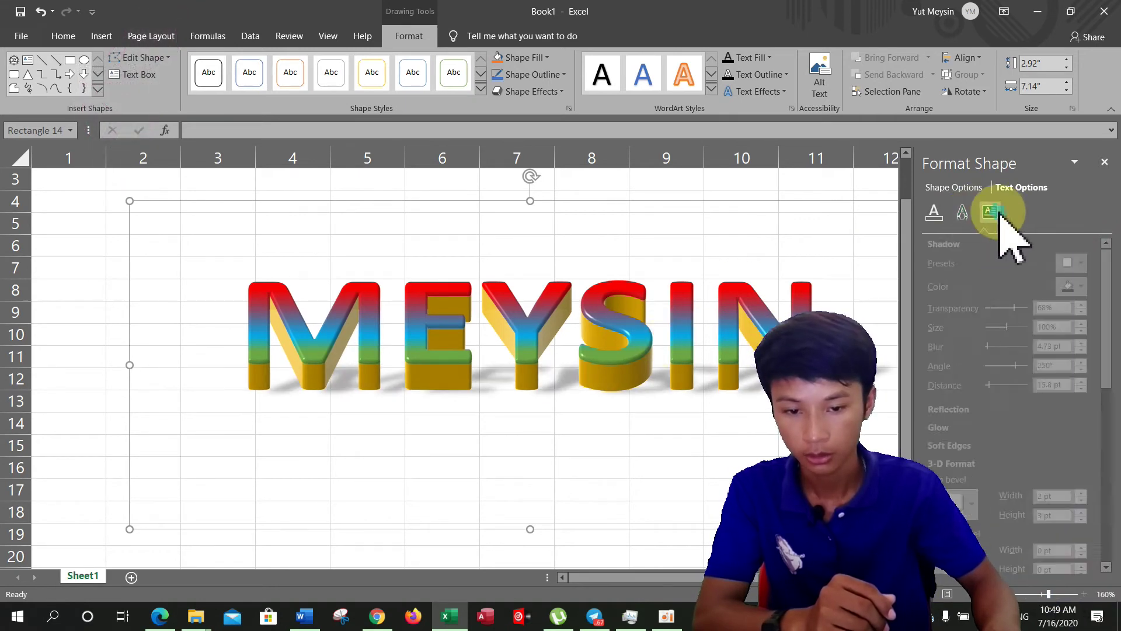
click(963, 212)
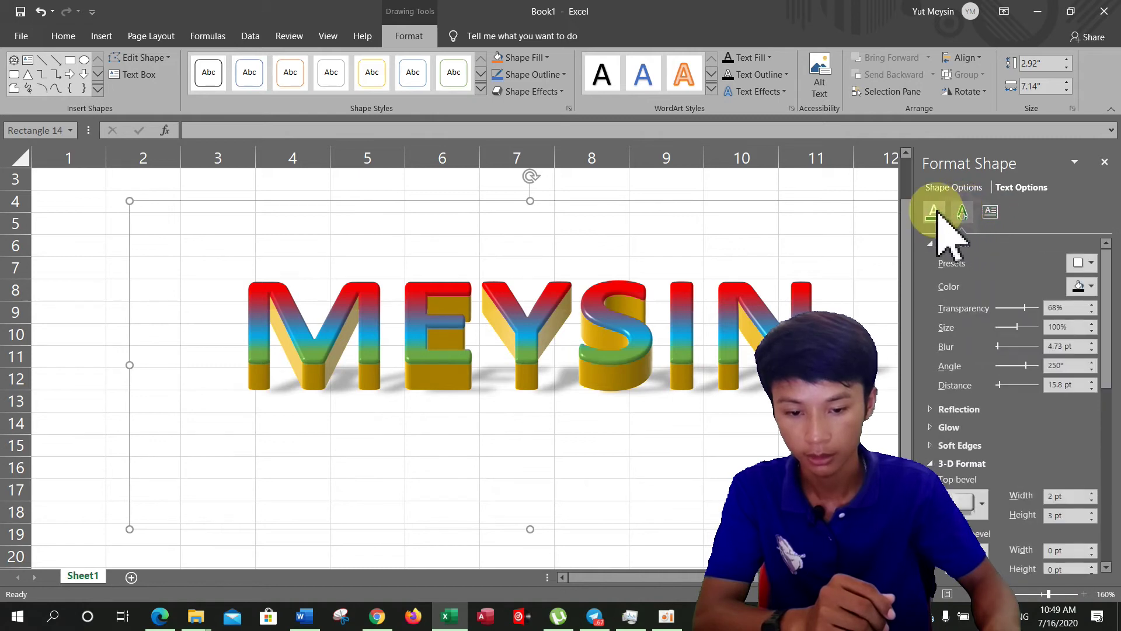
Step: Review the red-blue-green gradient text fill, then close the Format Shape pane
click(937, 213)
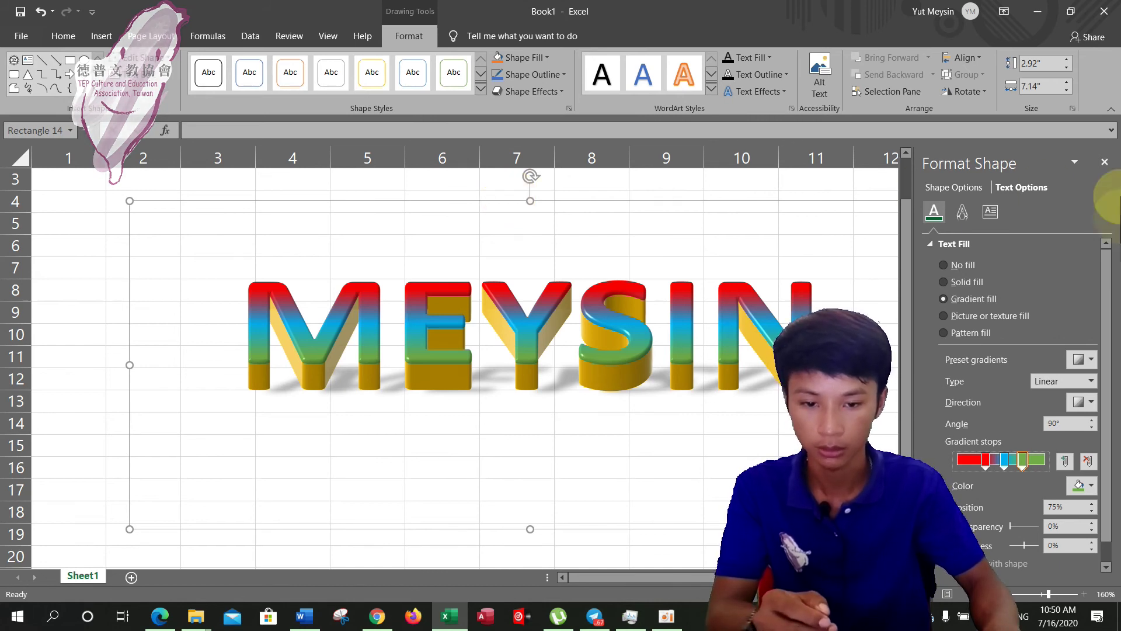
click(1104, 162)
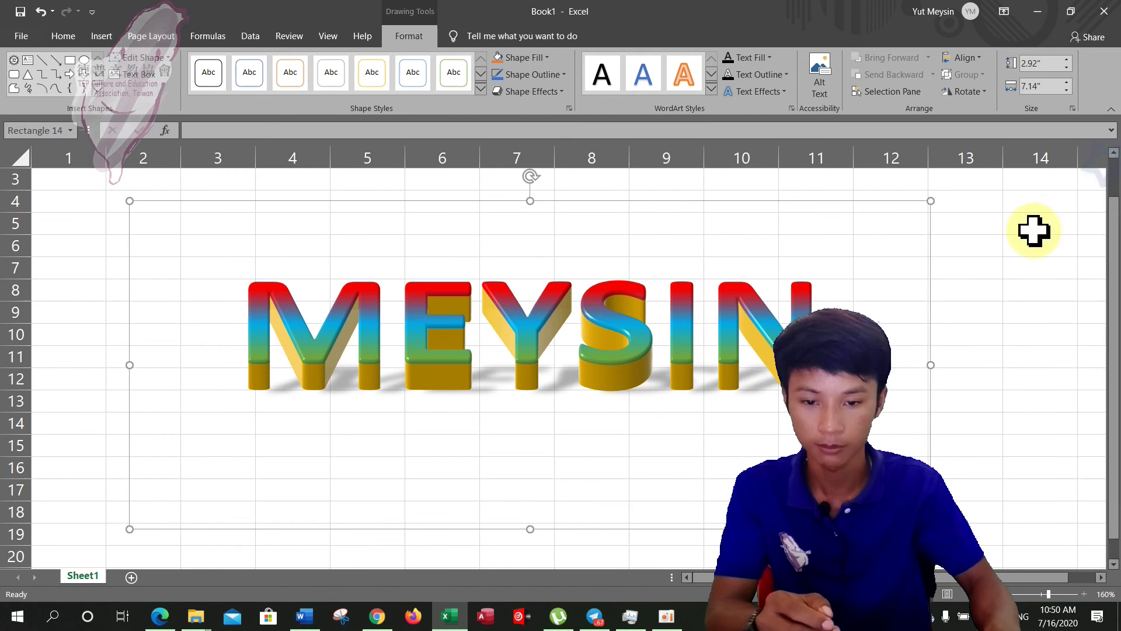